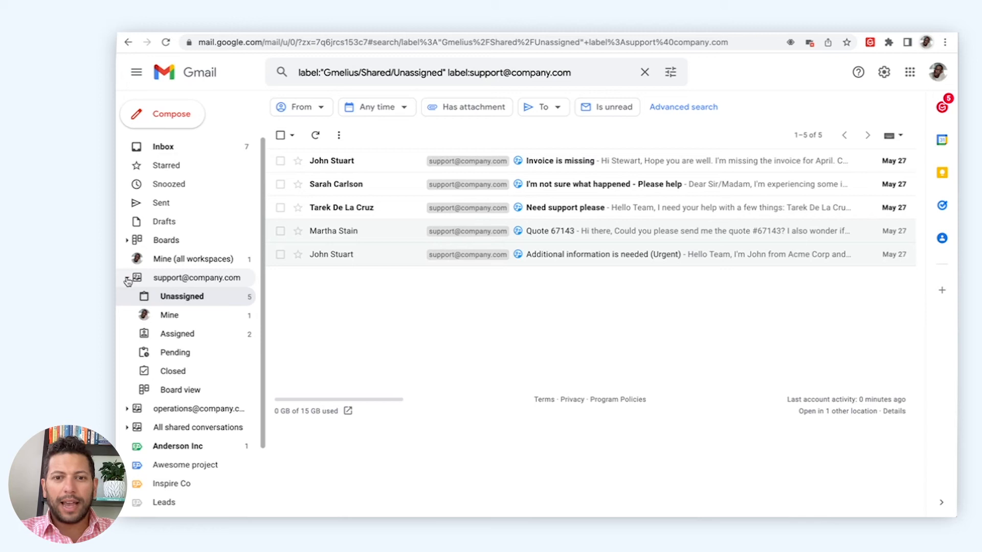
Open the 'Invoice is missing' email from the support shared inbox's Unassigned conversations.
click(577, 163)
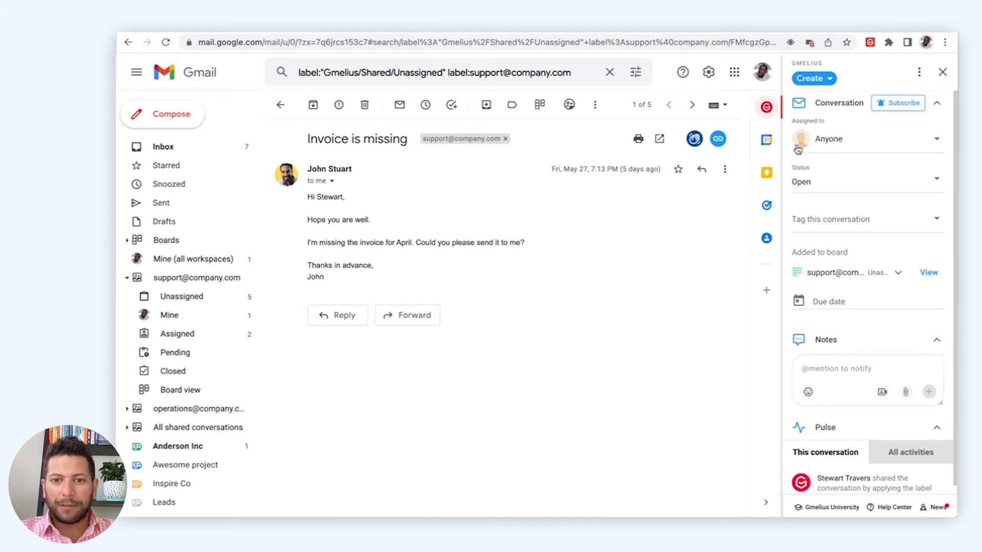
Assign the 'Invoice is missing' conversation to a teammate from the Gmelius Assigned to list.
click(845, 145)
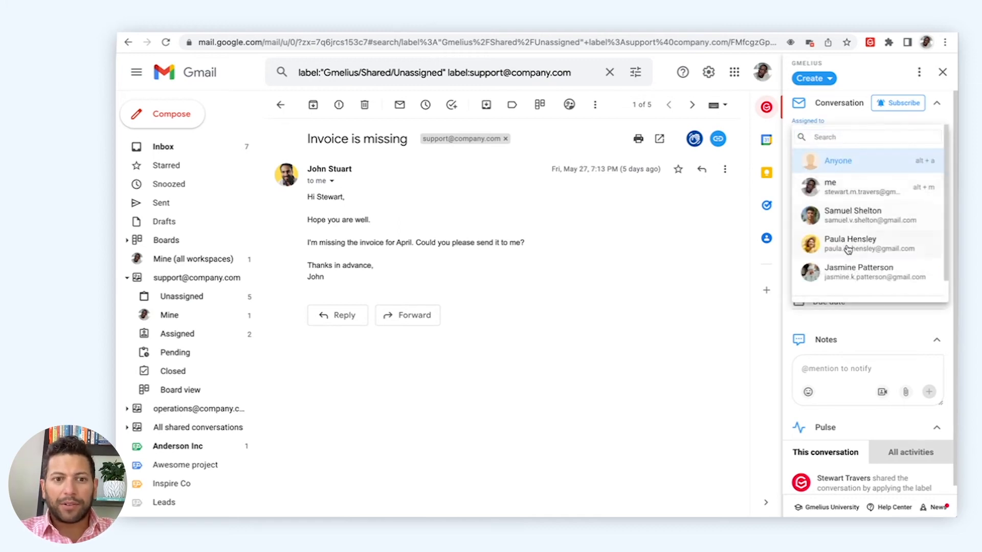
click(849, 268)
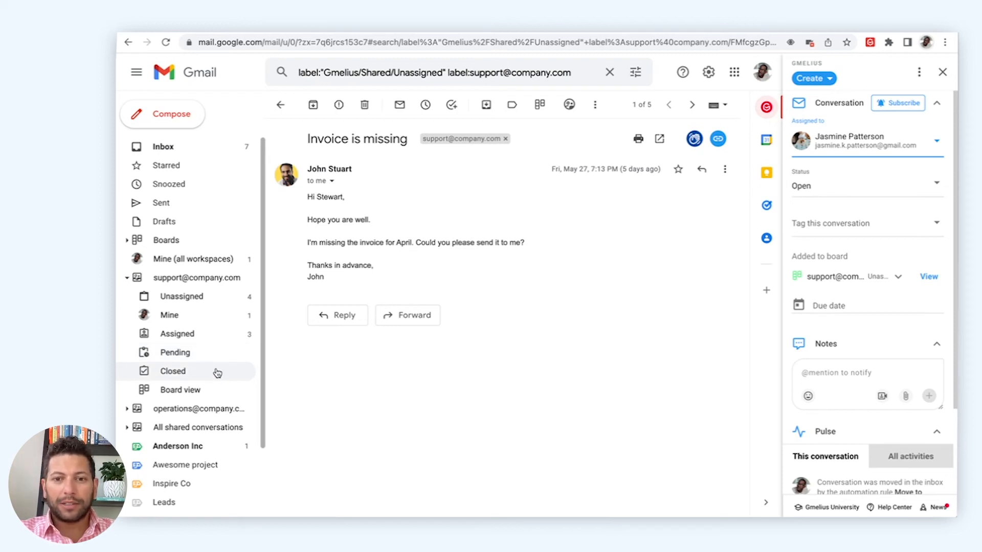
Tag the conversation with the Invoice tag.
click(822, 229)
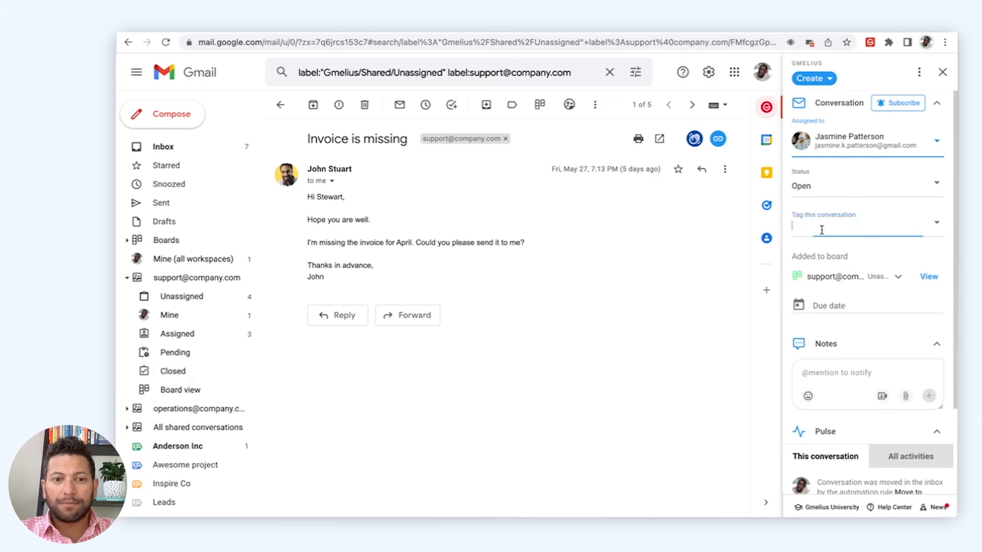
text(Inv)
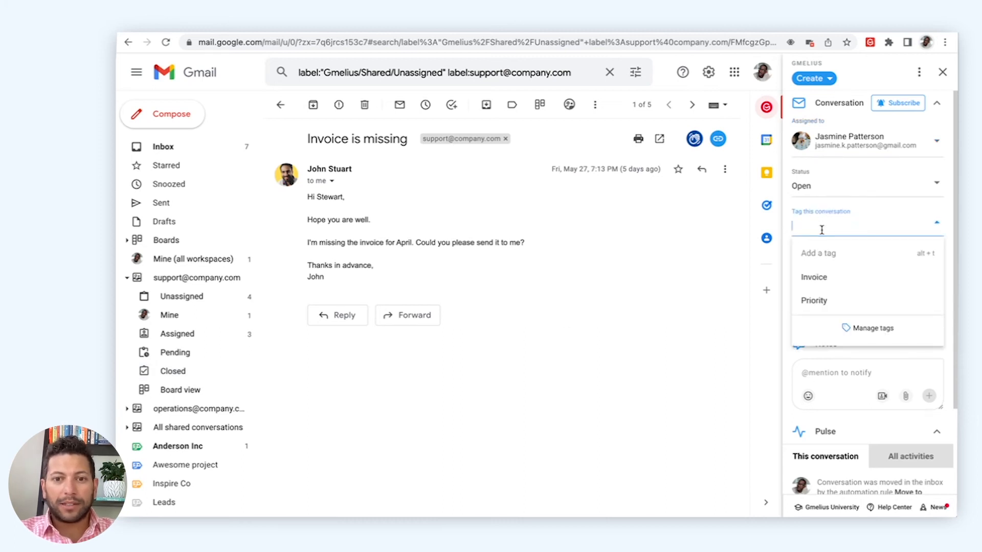
key(Return)
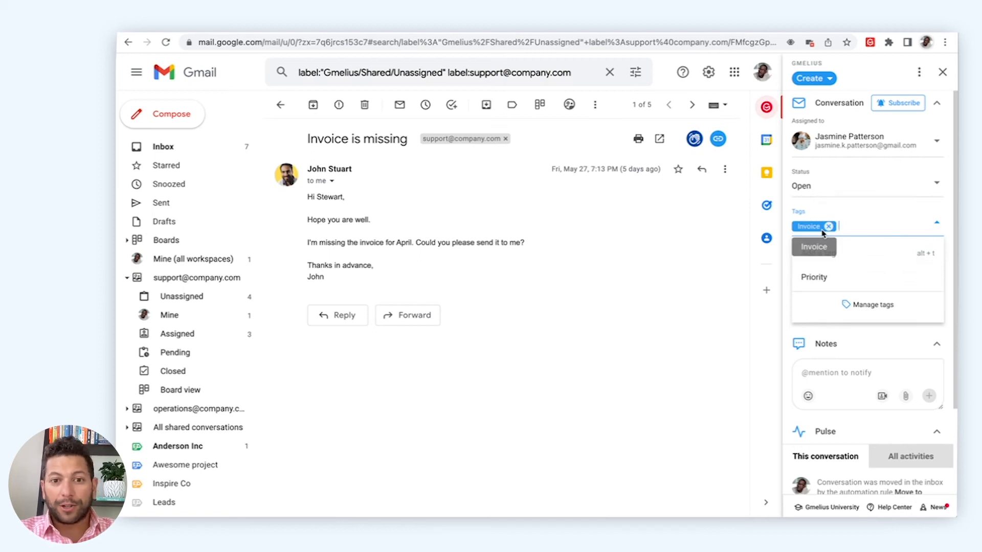
click(725, 315)
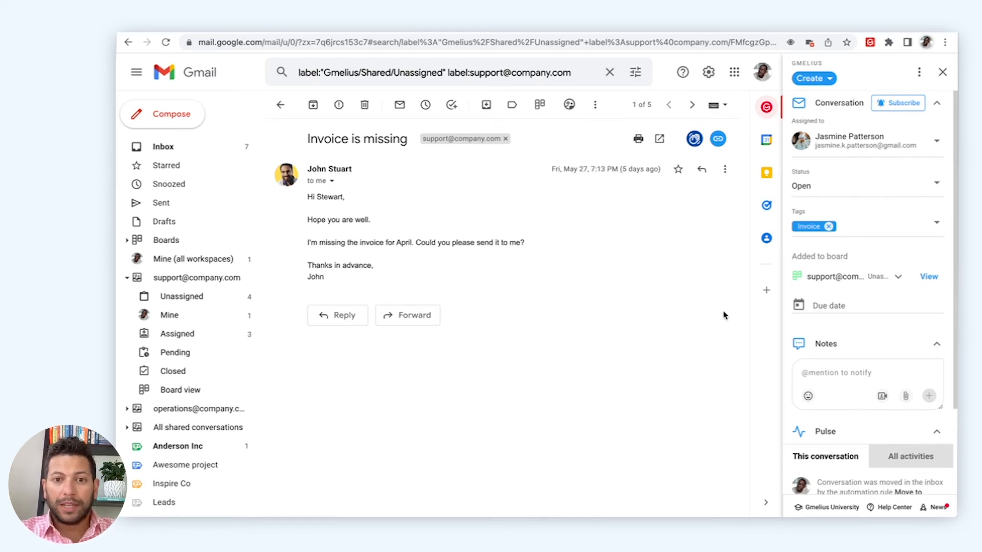
Set the conversation's due date to Friday, June 3, 2022.
click(813, 310)
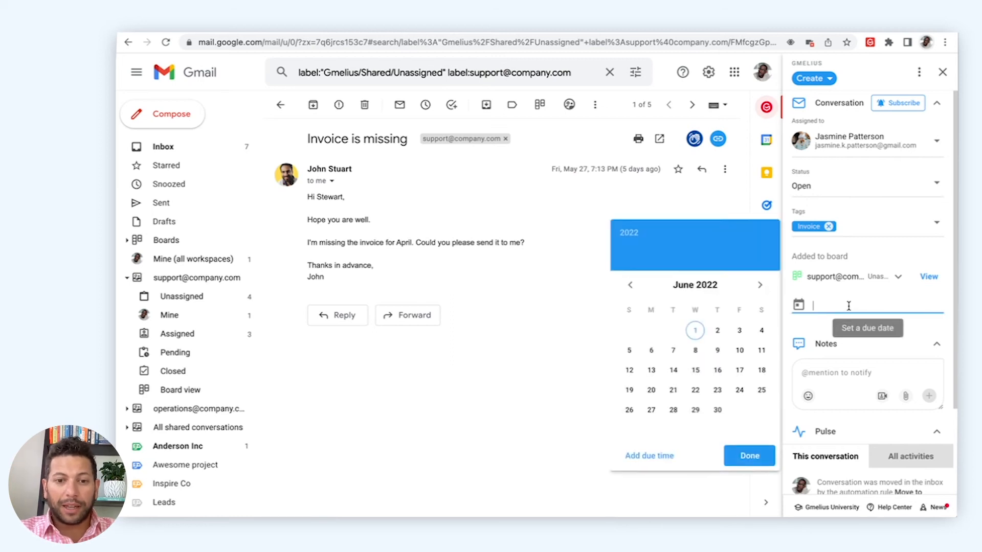
click(739, 331)
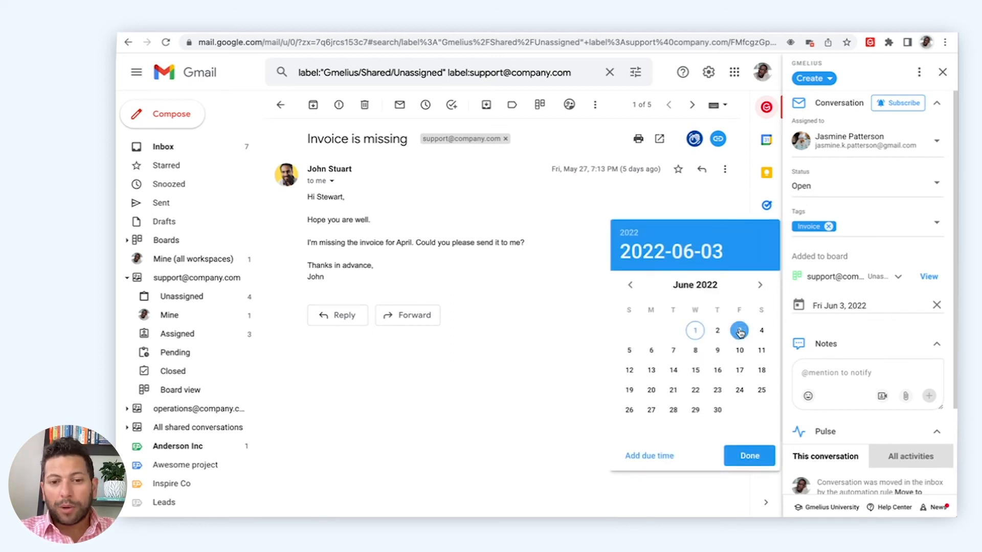
click(754, 456)
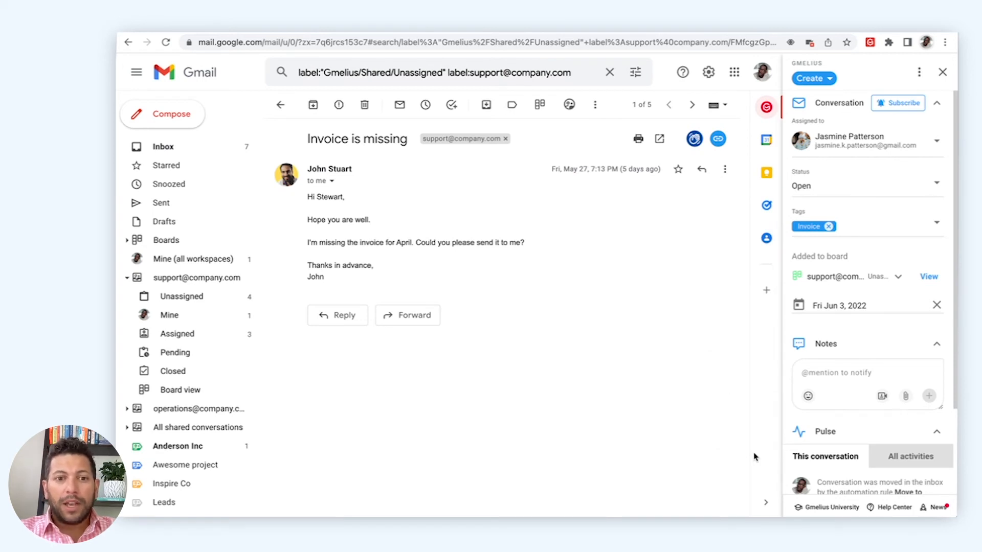
click(822, 384)
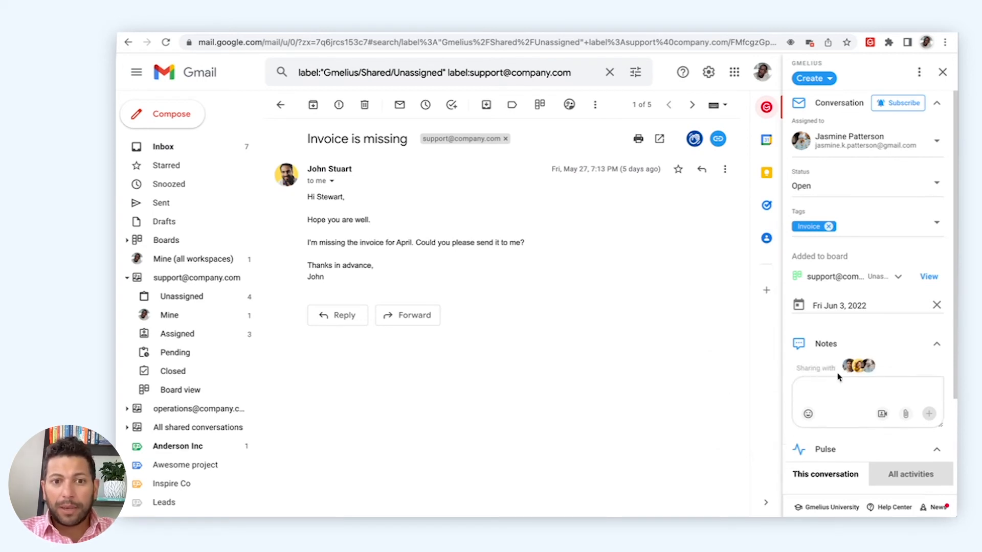
text(@)
key(Return)
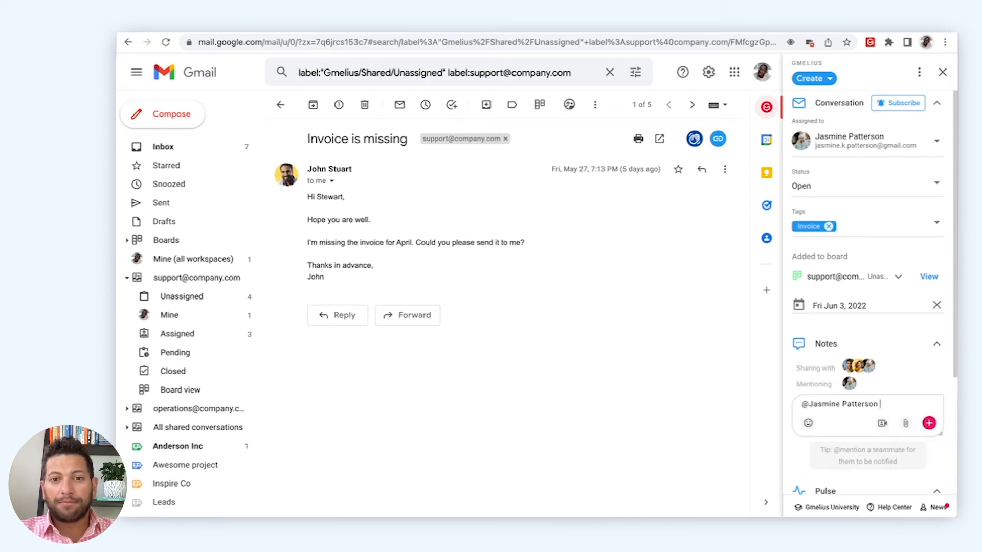
text(I)
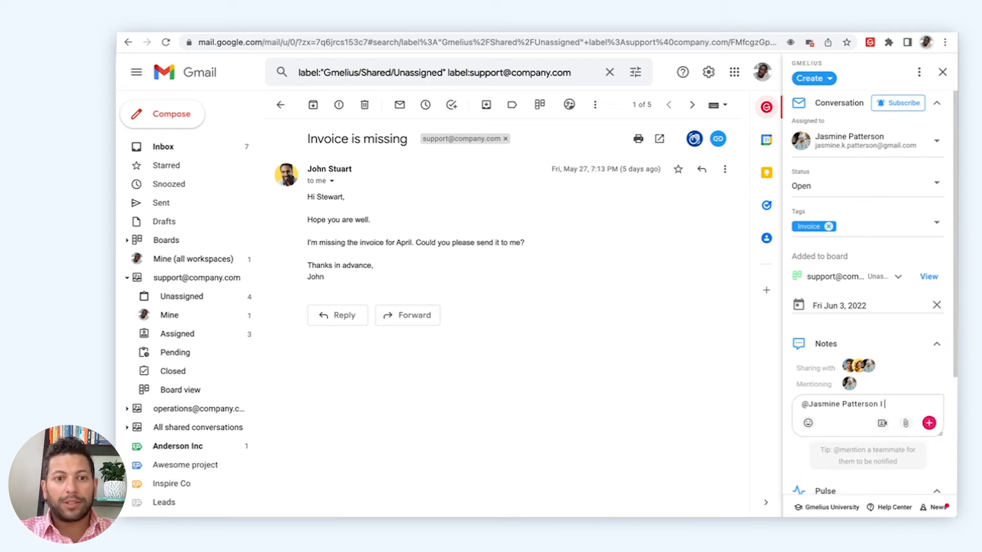
text( need your help)
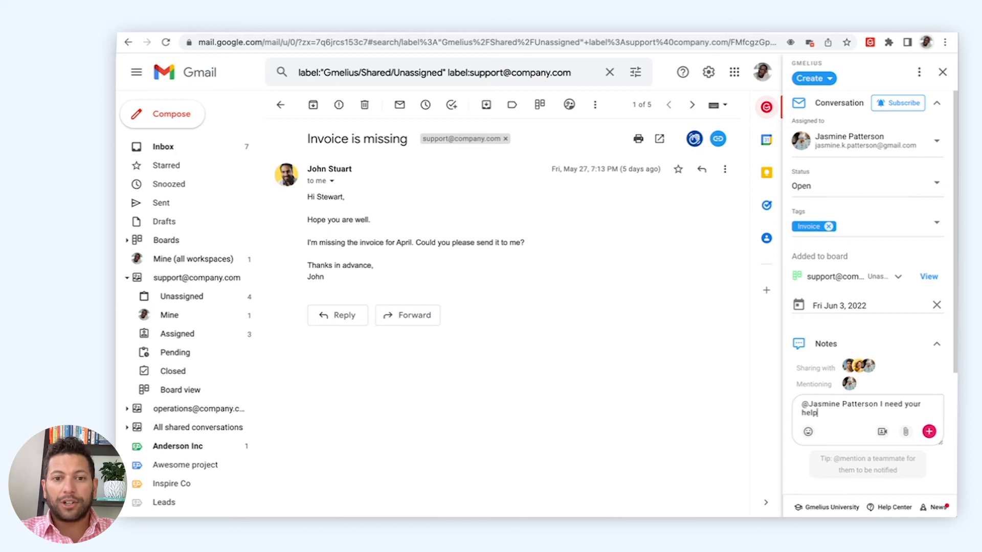
text( here.)
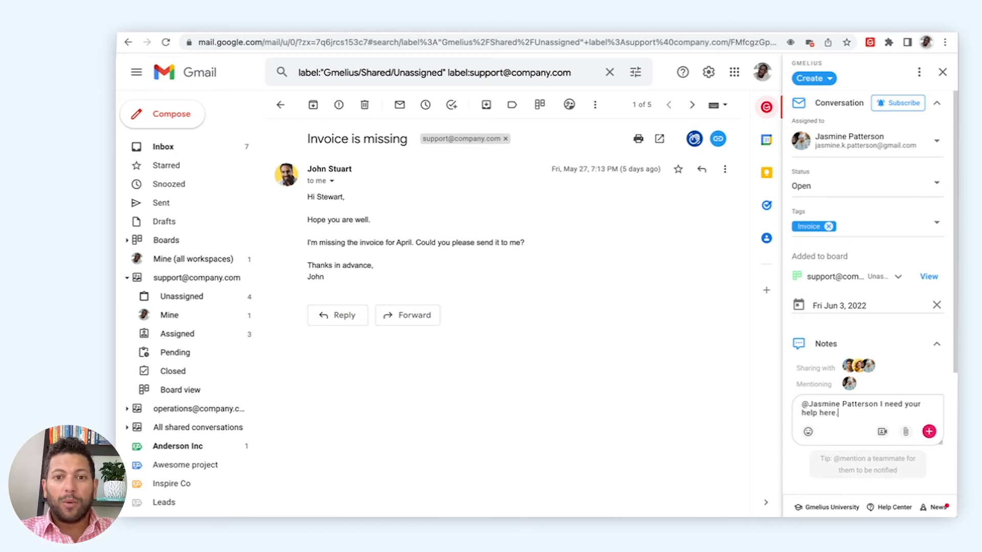
key(Return)
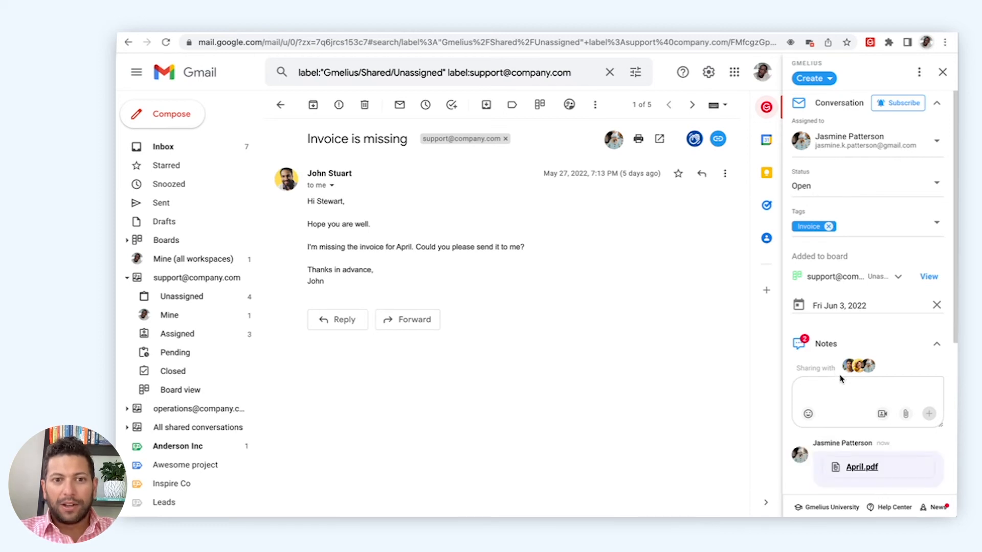
scroll(842, 379, down, 1)
scroll(841, 380, down, 3)
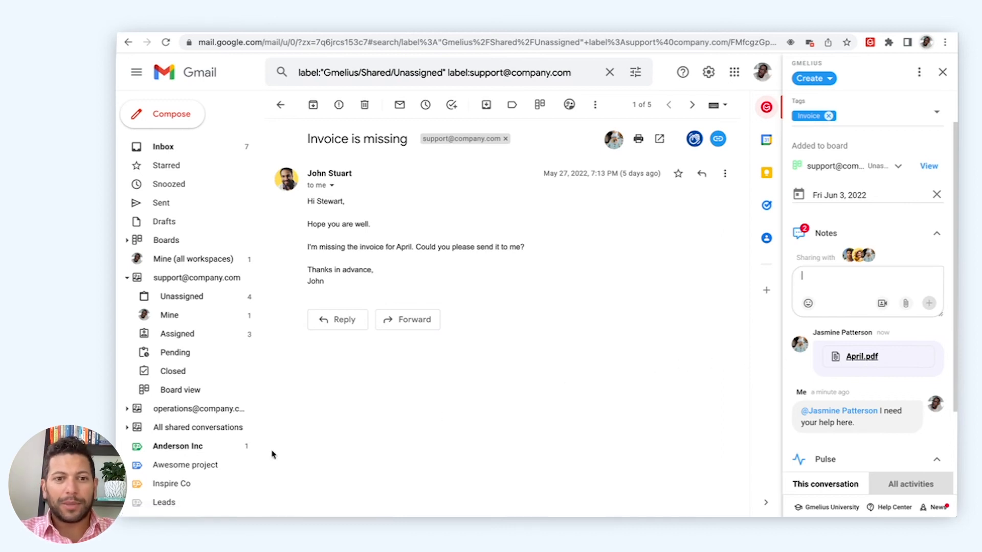
Look through the shared labels in the sidebar, then return to the Inbox.
scroll(199, 453, down, 2)
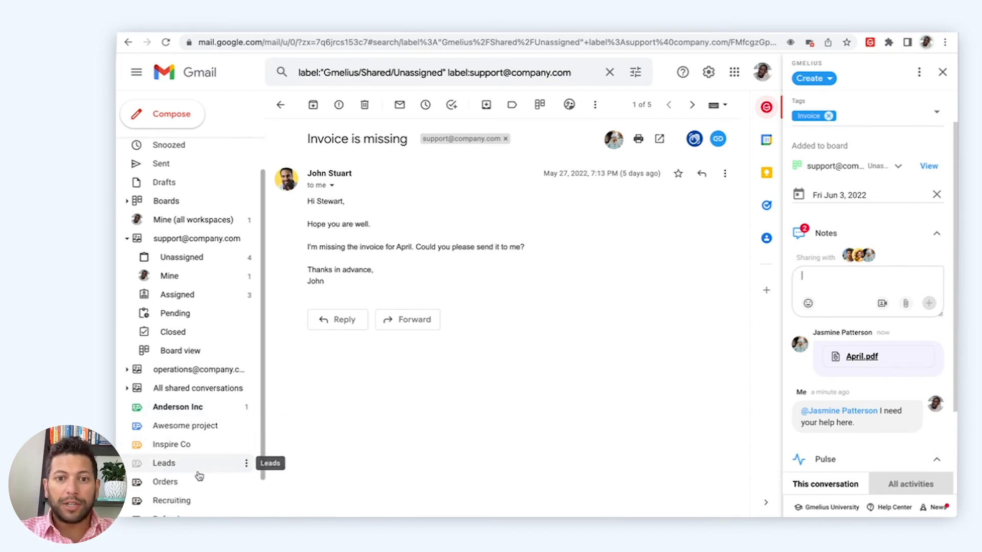
scroll(199, 476, down, 2)
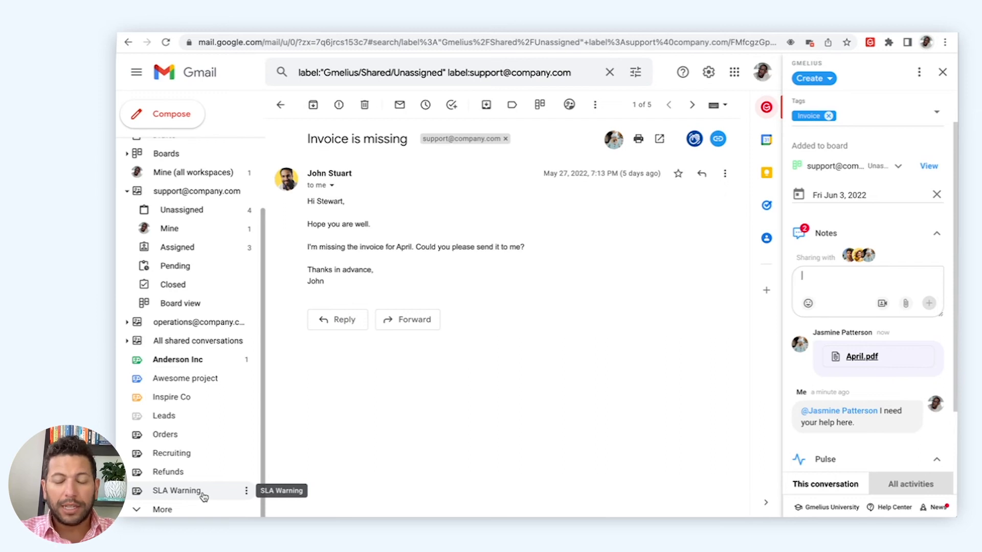
scroll(203, 496, up, 2)
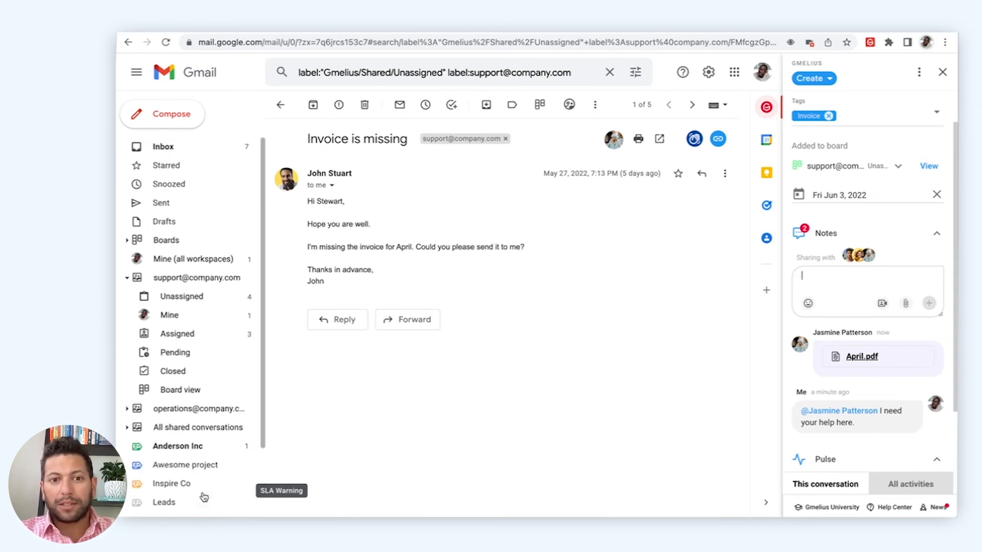
click(221, 147)
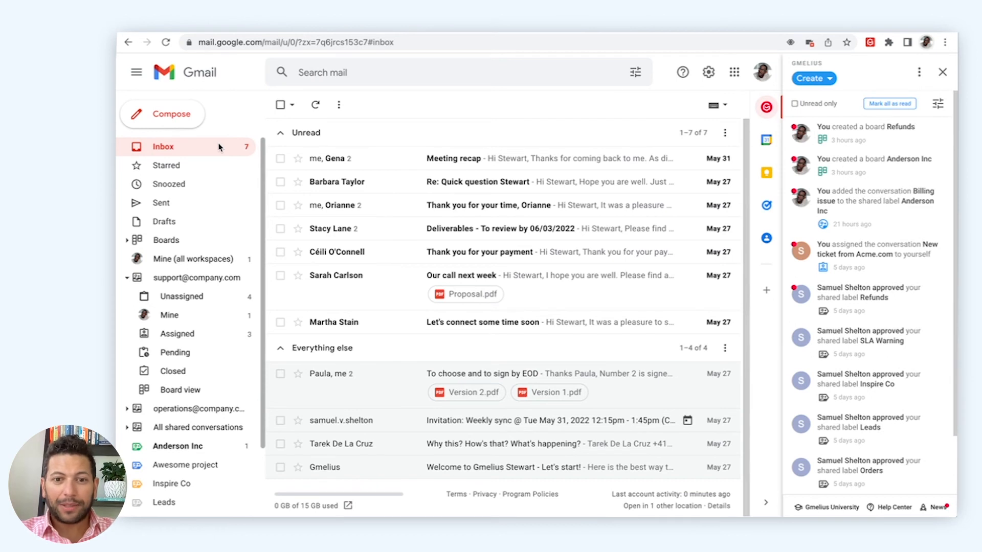
Move 'Meeting recap' into the Anderson Inc label and view that label's conversations.
click(454, 160)
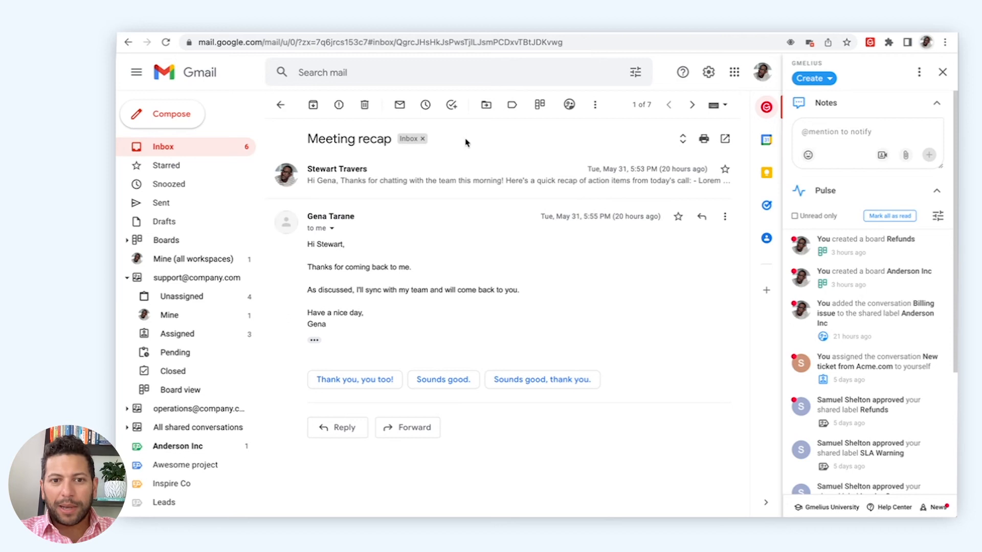
click(486, 105)
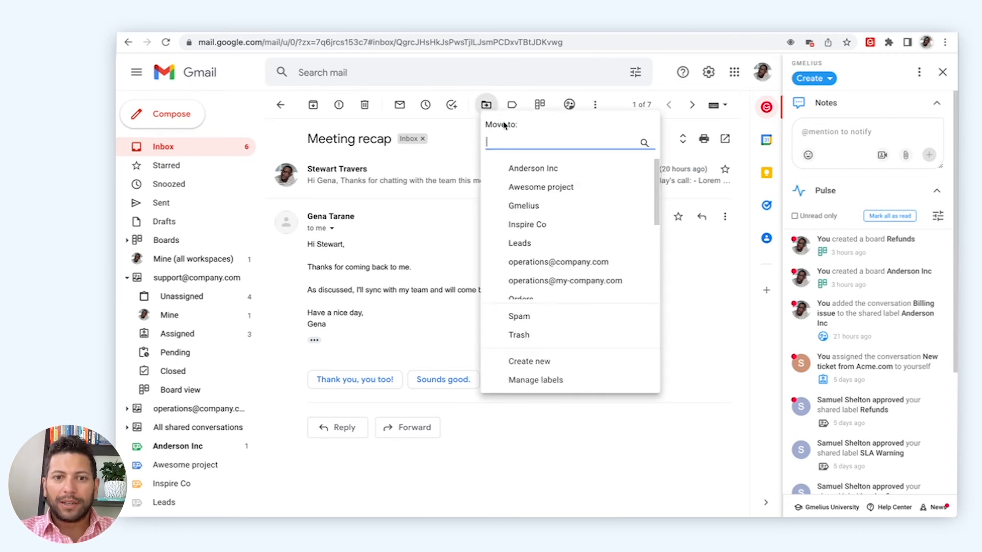
click(520, 172)
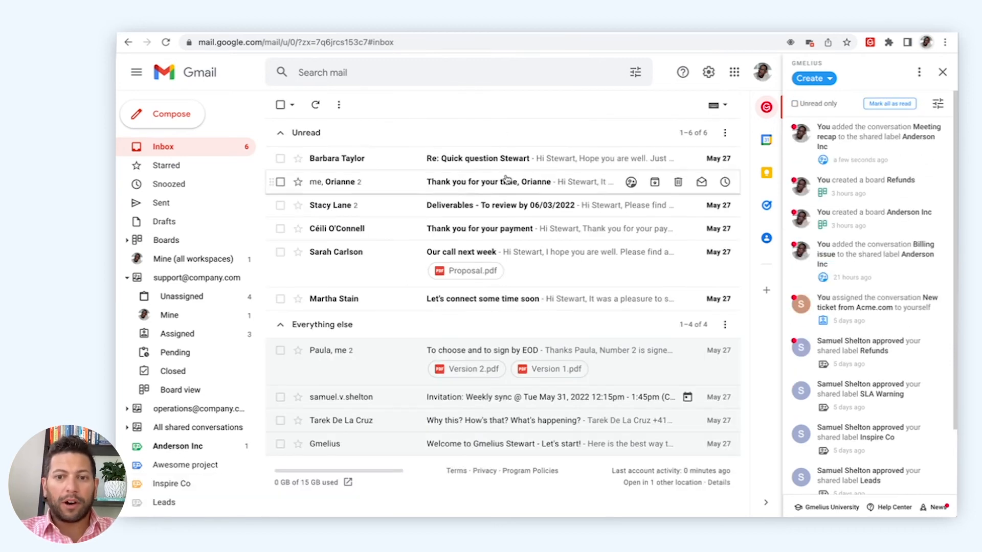
click(209, 448)
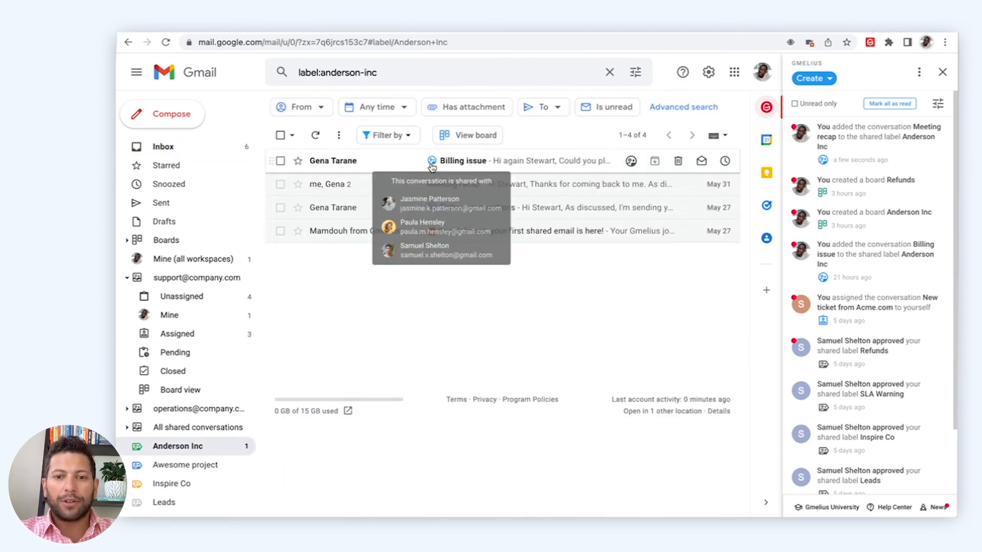
click(432, 166)
click(835, 372)
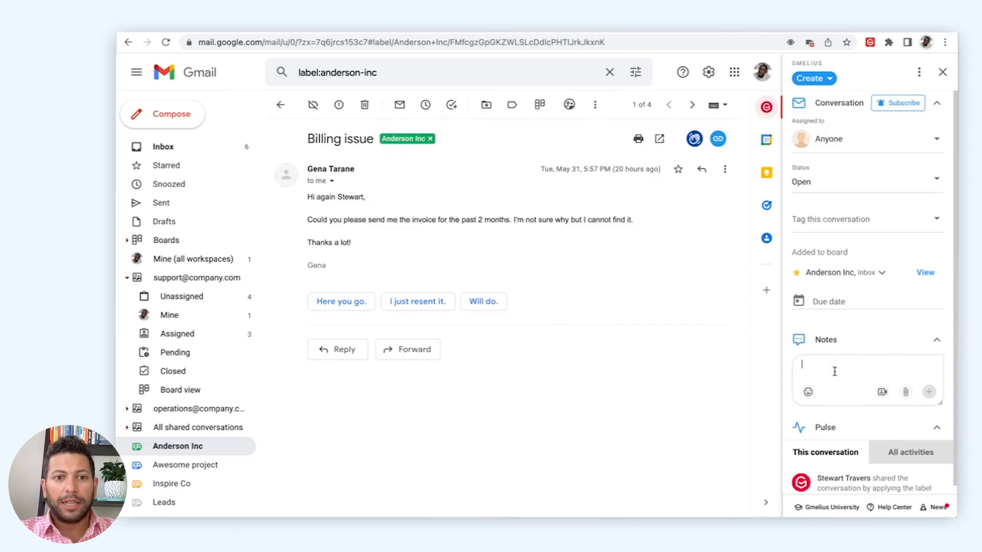
text(@)
key(Down)
key(Return)
text(for visibility)
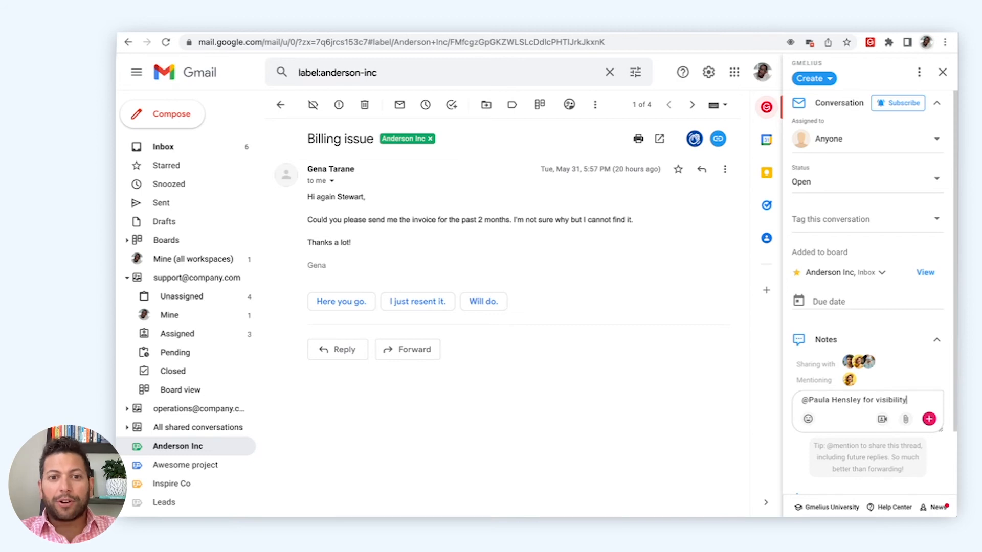
key(Return)
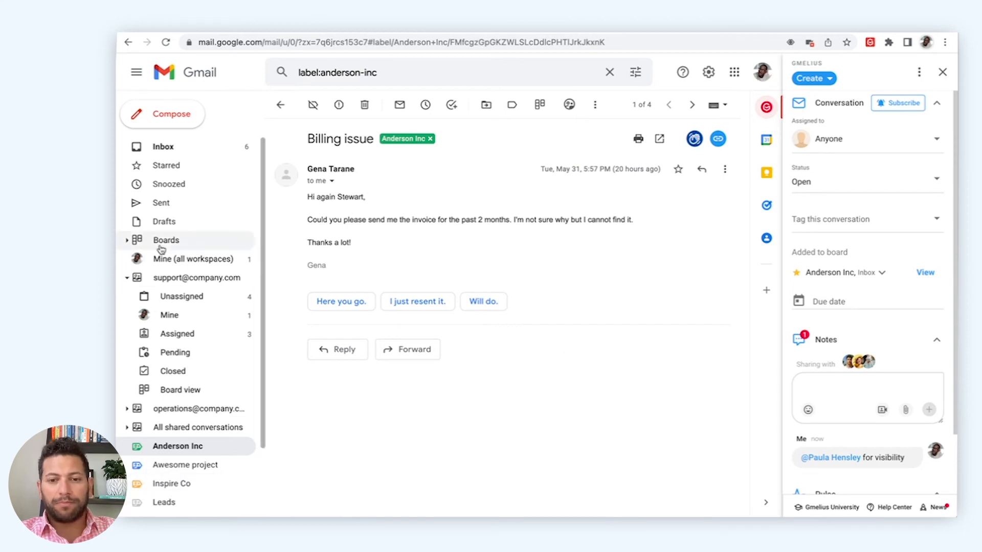
click(126, 243)
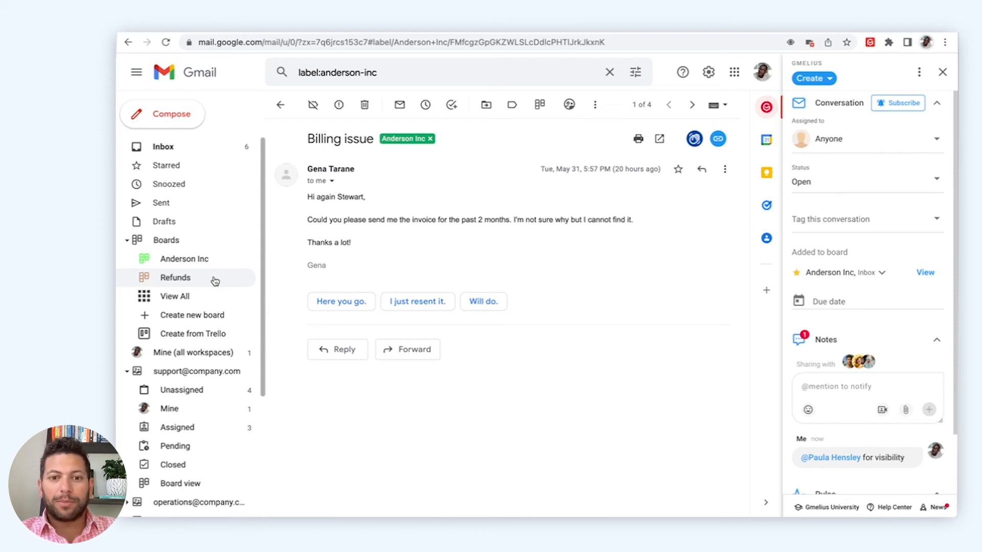
scroll(215, 281, down, 2)
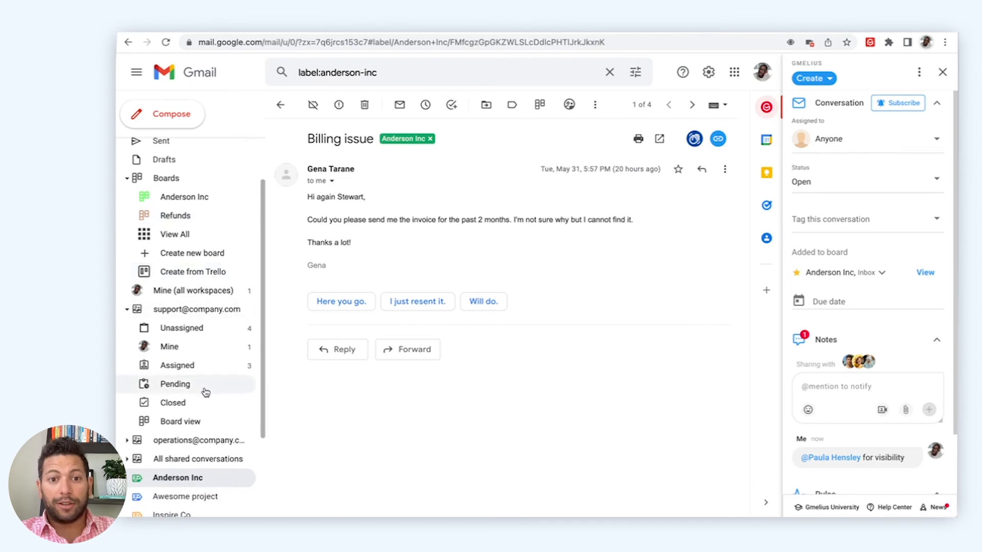
Show the support inbox as a board and drag the urgent 'Additional information is needed' card to a teammate's column.
click(207, 429)
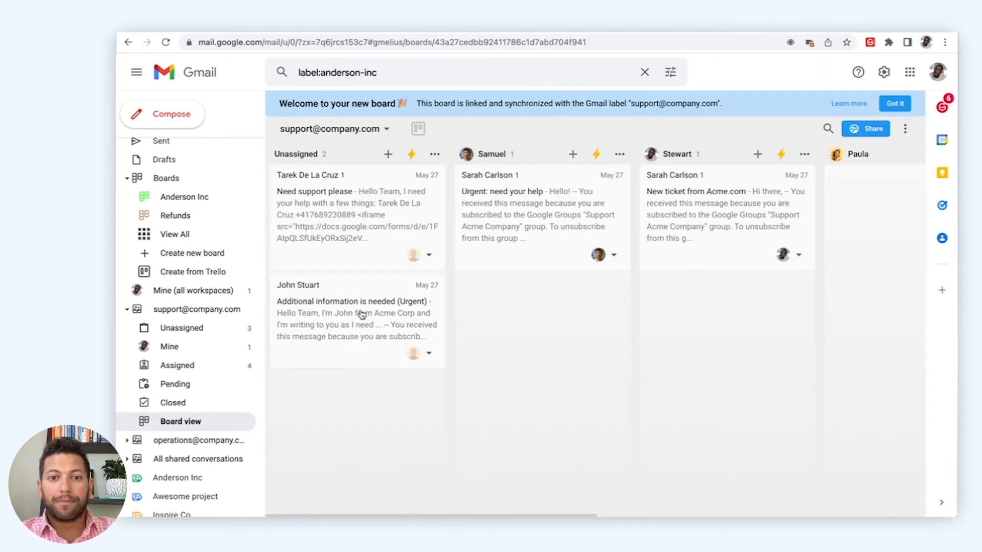
drag(361, 314, 537, 174)
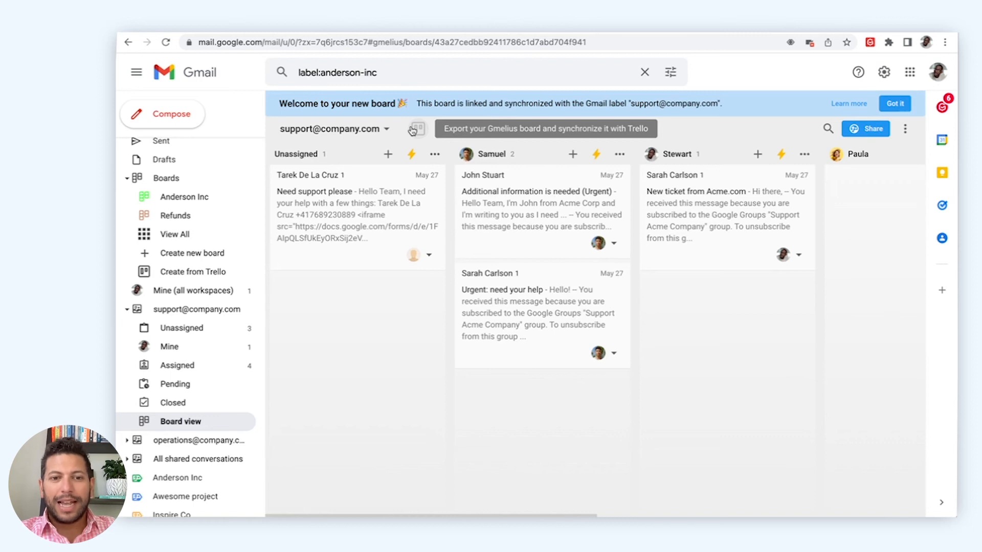
click(532, 204)
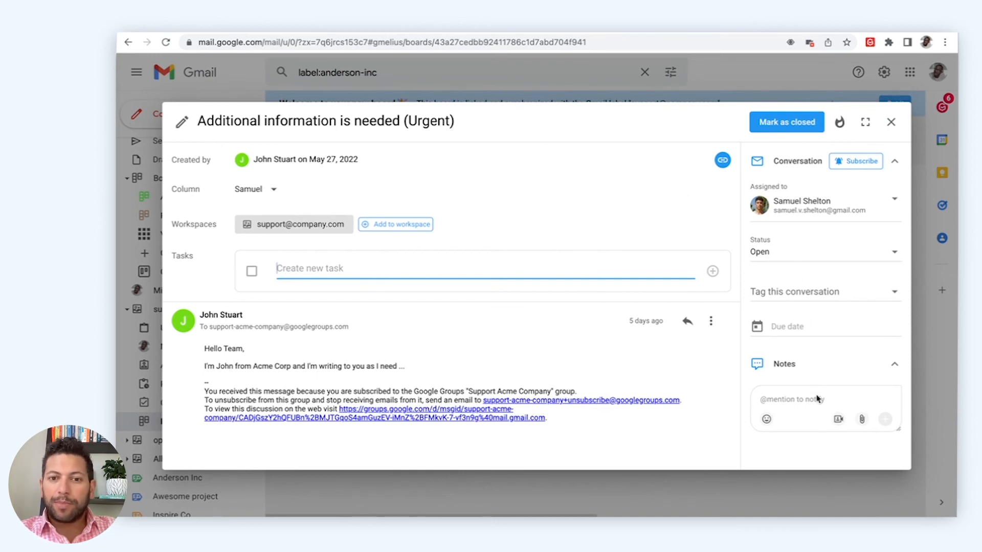
click(891, 123)
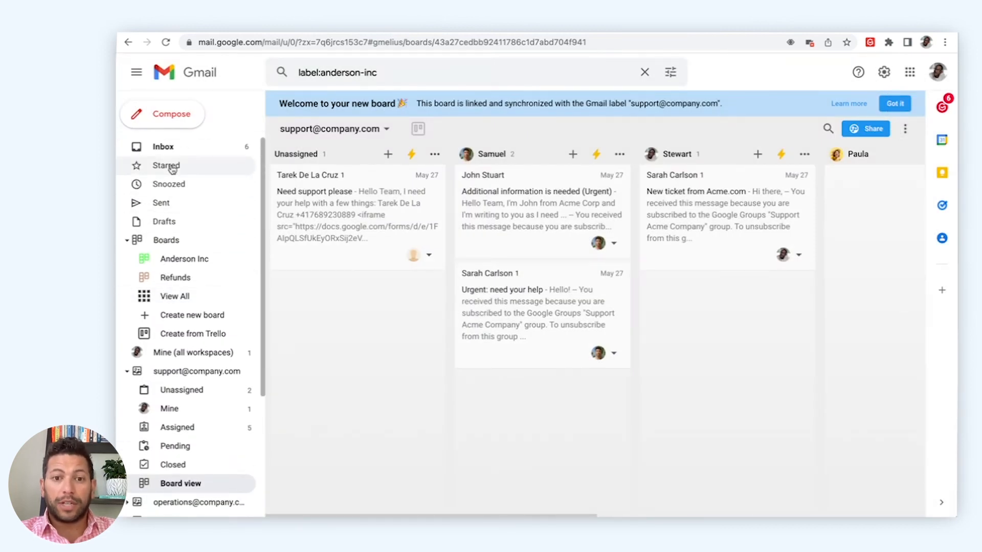
Open the 'Let's connect some time soon' email from the Inbox with its Gmelius team notes.
click(173, 153)
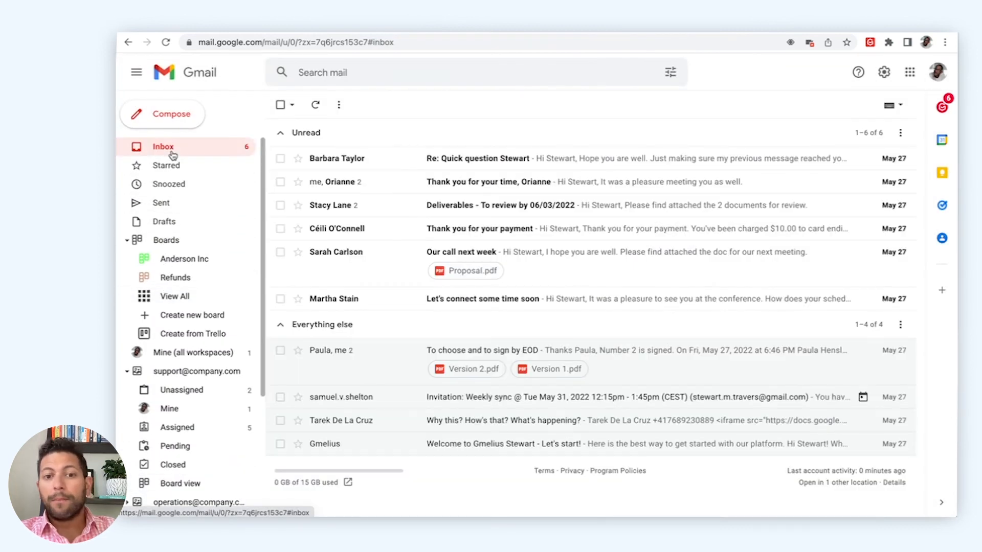
click(442, 302)
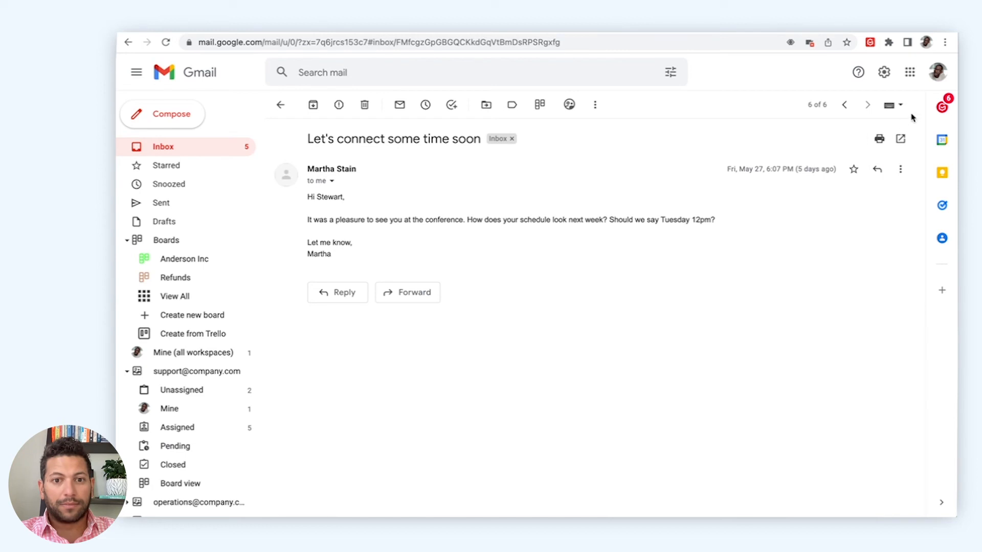
click(935, 109)
click(868, 134)
text(@)
key(Down)
key(Down)
key(Return)
text(that)
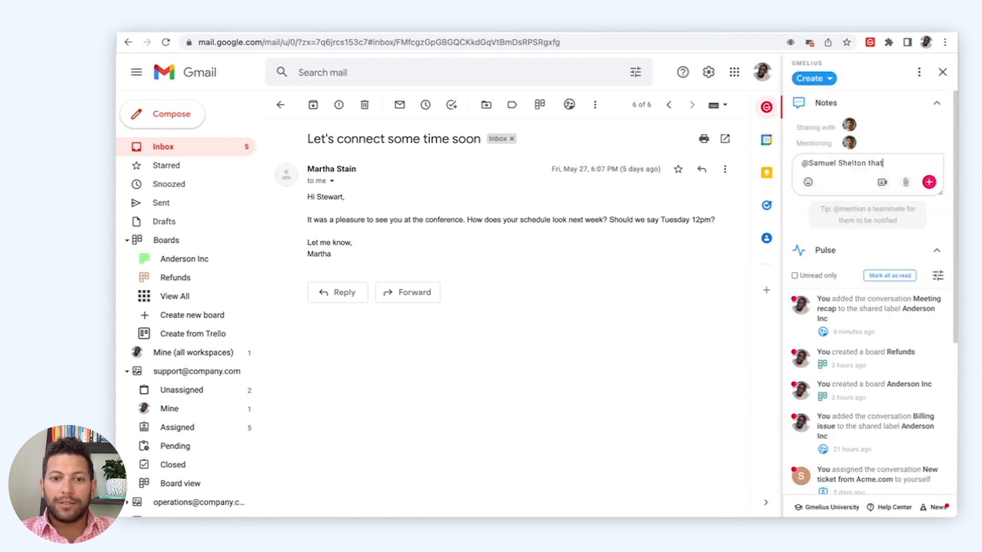
text('s Martha I told you abo)
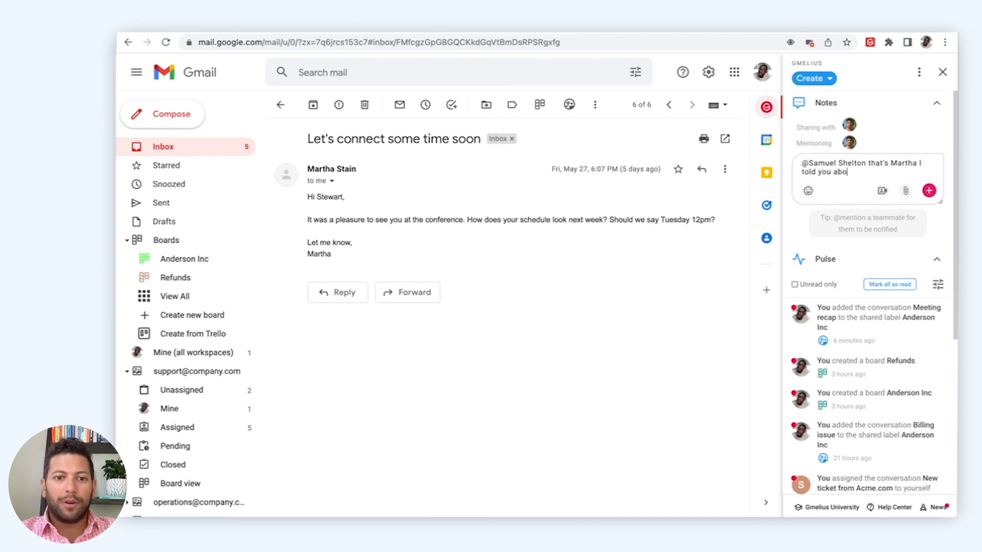
text(ut. I'd love to in)
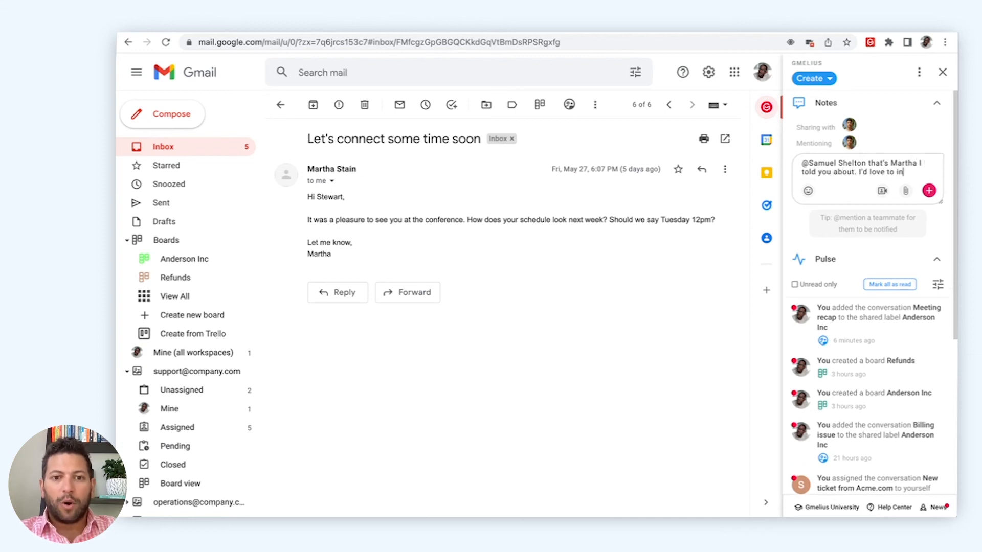
text(troduce you to h)
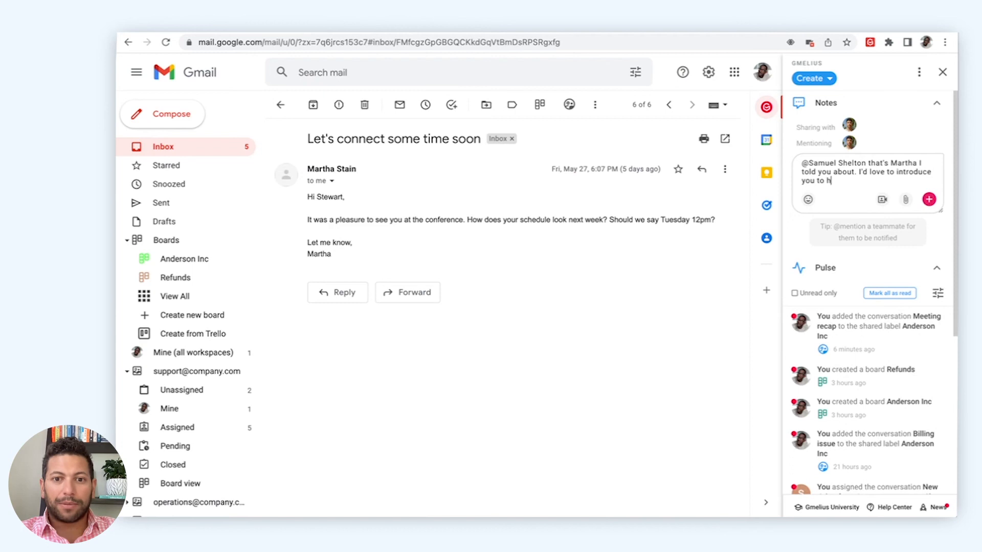
text(er. Will you be able)
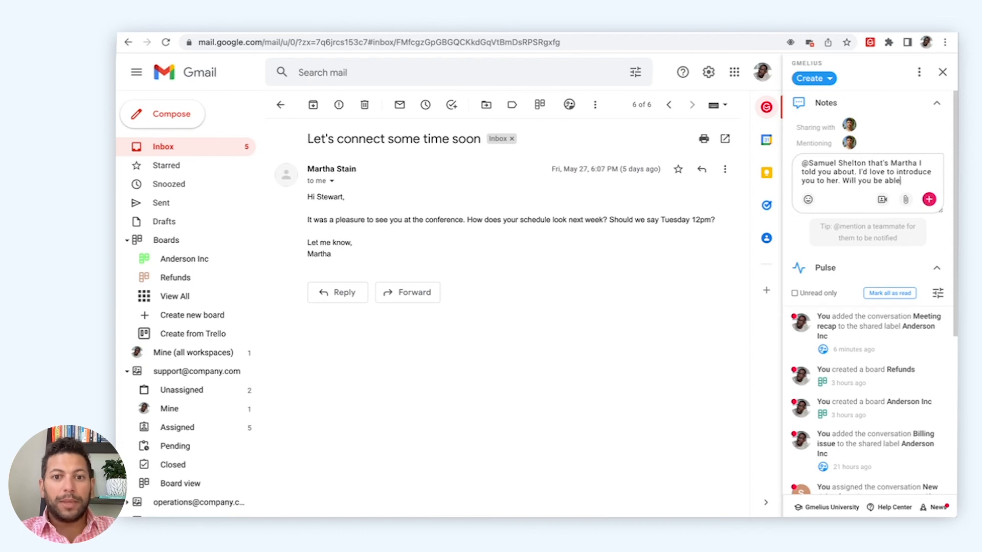
text( to join us?)
key(Return)
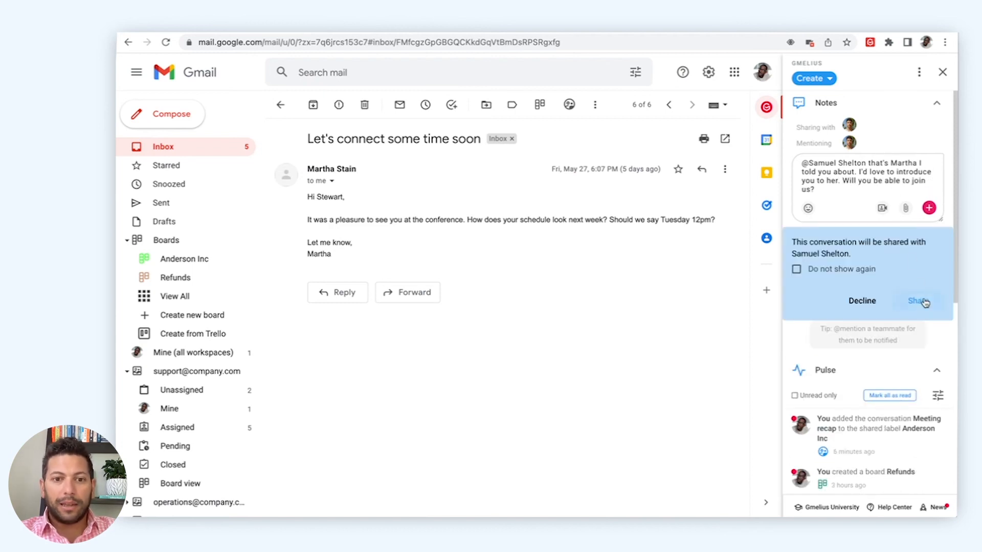
click(924, 303)
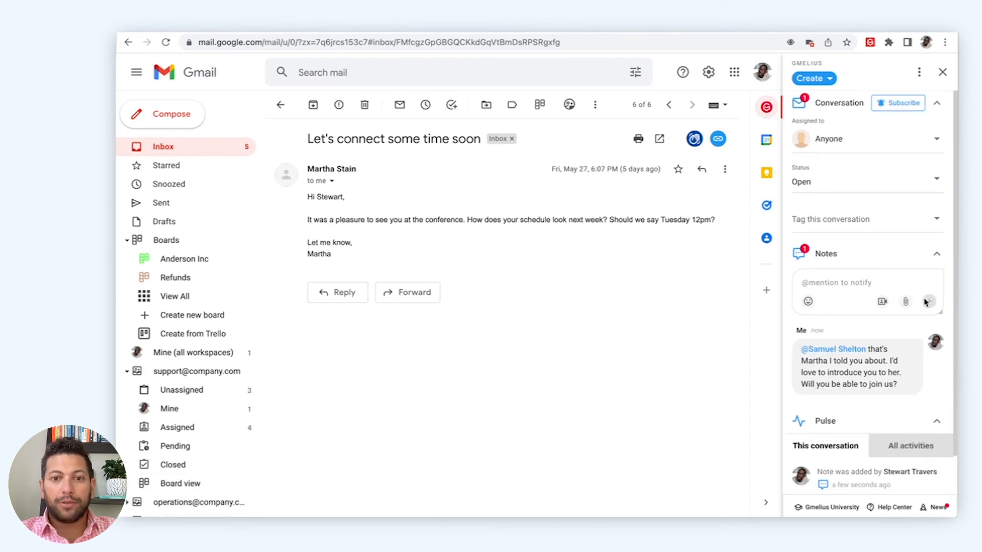
click(865, 146)
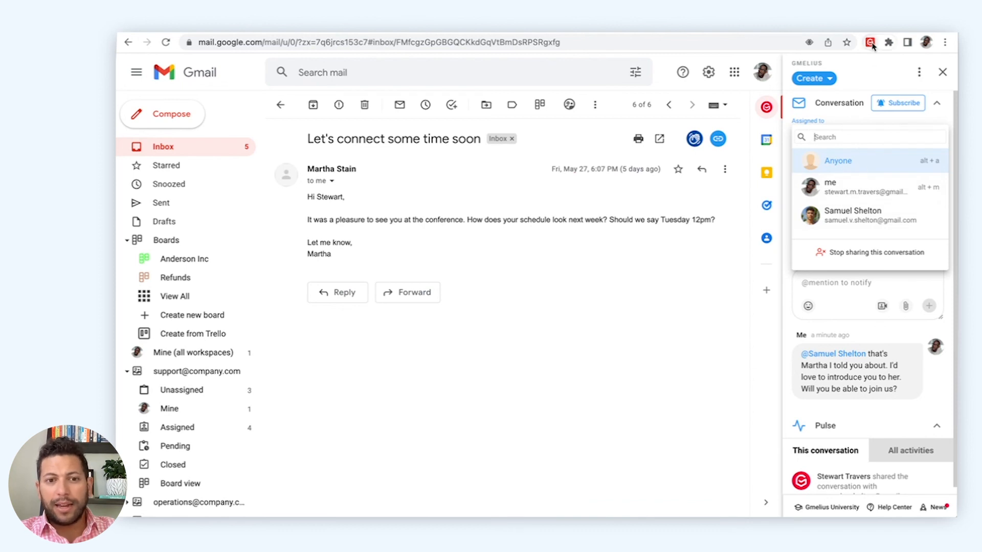
Open the gmelius.io account settings dashboard via the Gmelius extension icon.
click(871, 43)
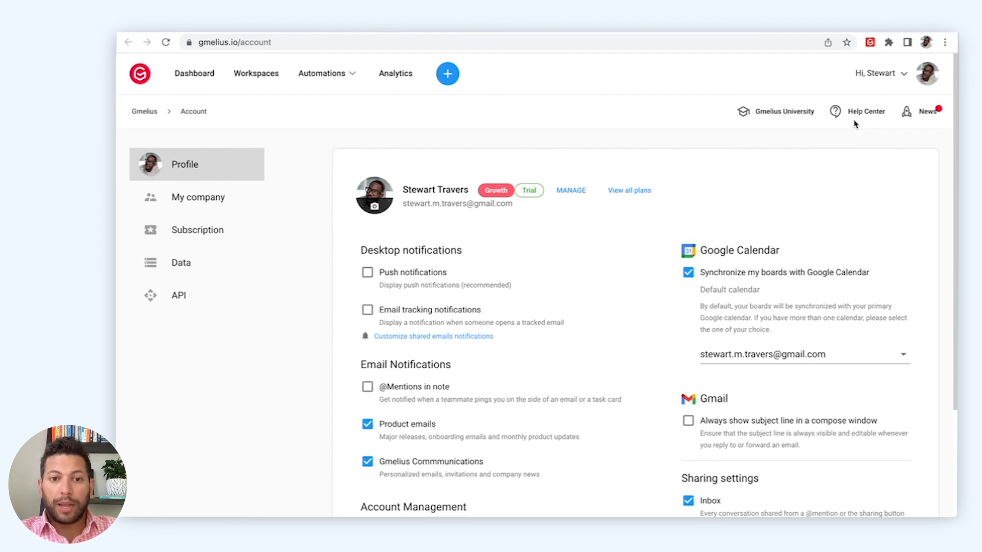
Inspect the Auto-assignment rule in Automations > Rules, then scroll down to the Auto-reply rule.
click(322, 73)
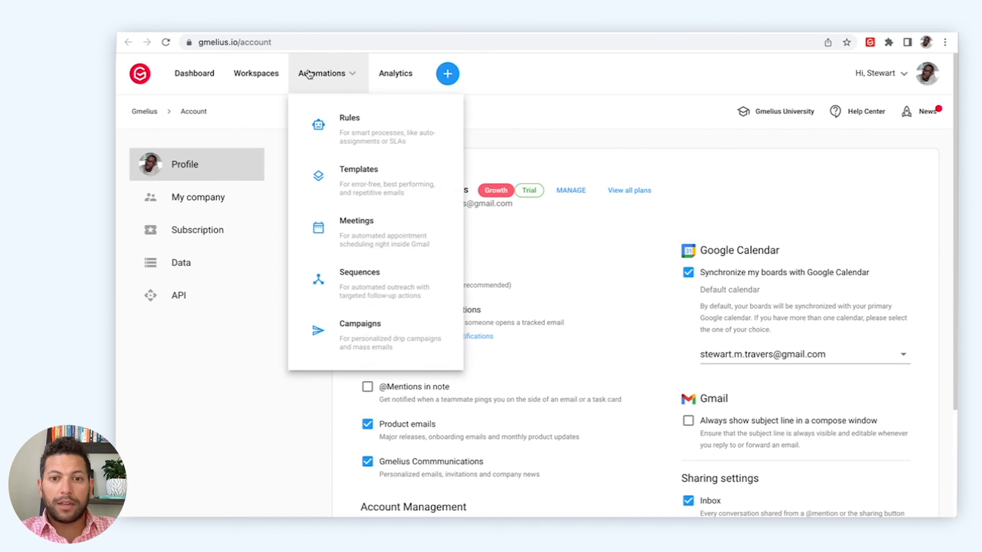
click(344, 122)
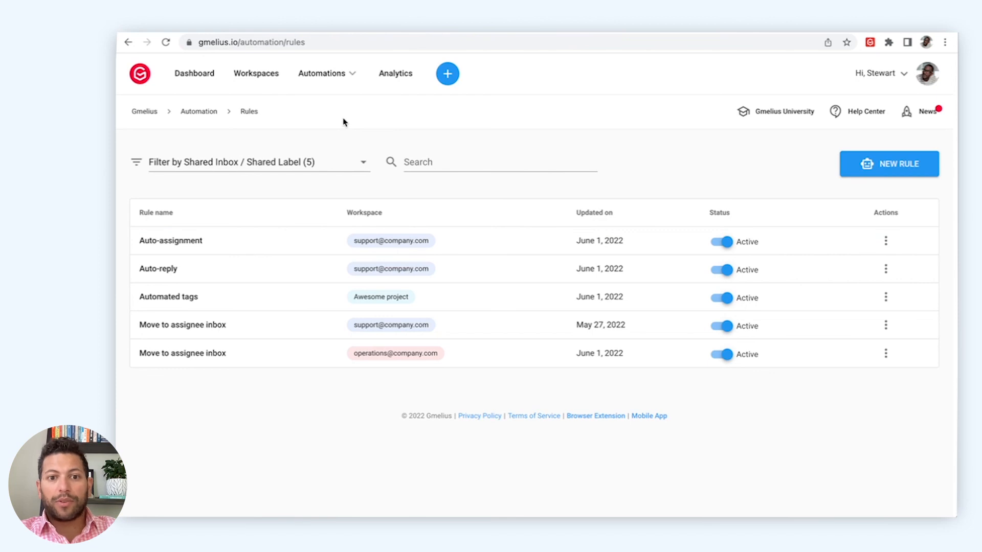
click(341, 241)
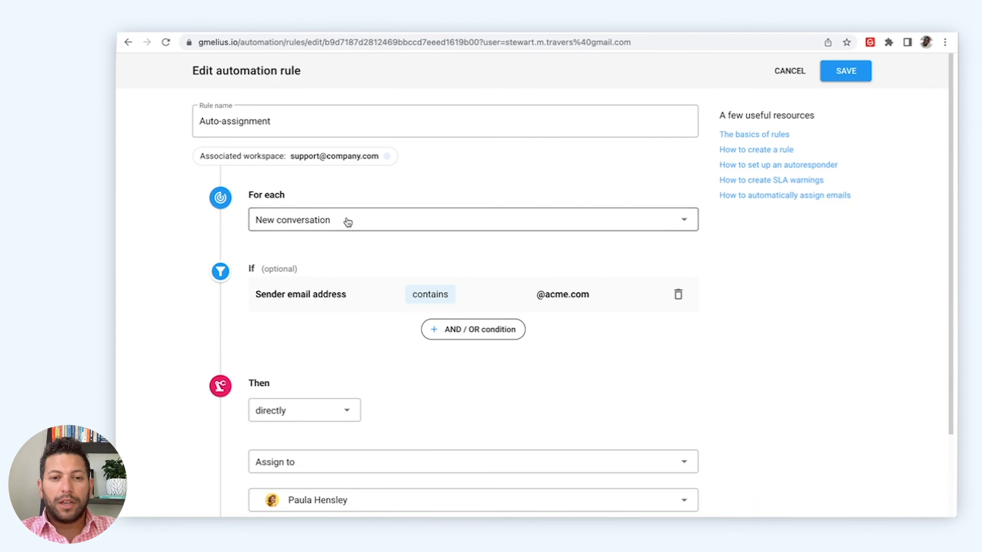
scroll(366, 301, down, 3)
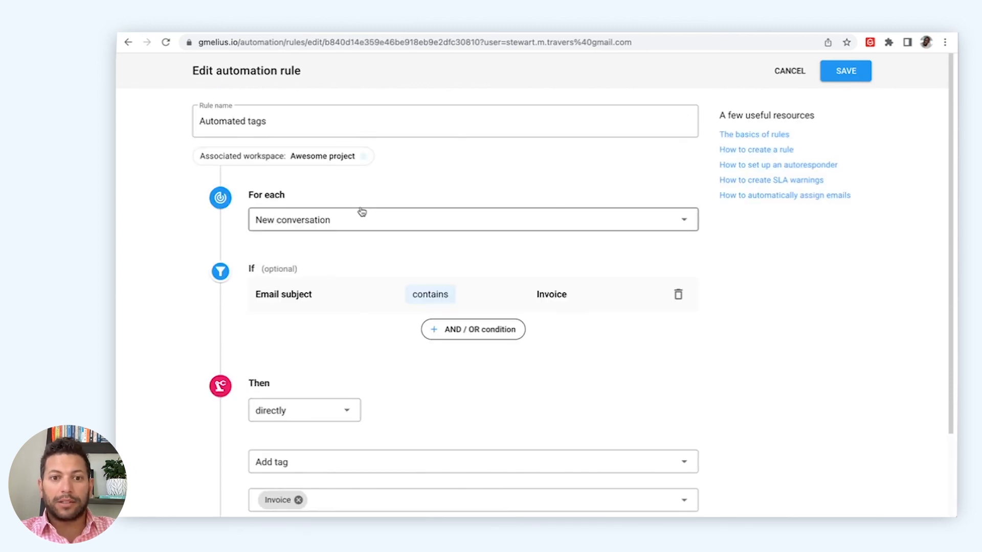
scroll(364, 303, down, 3)
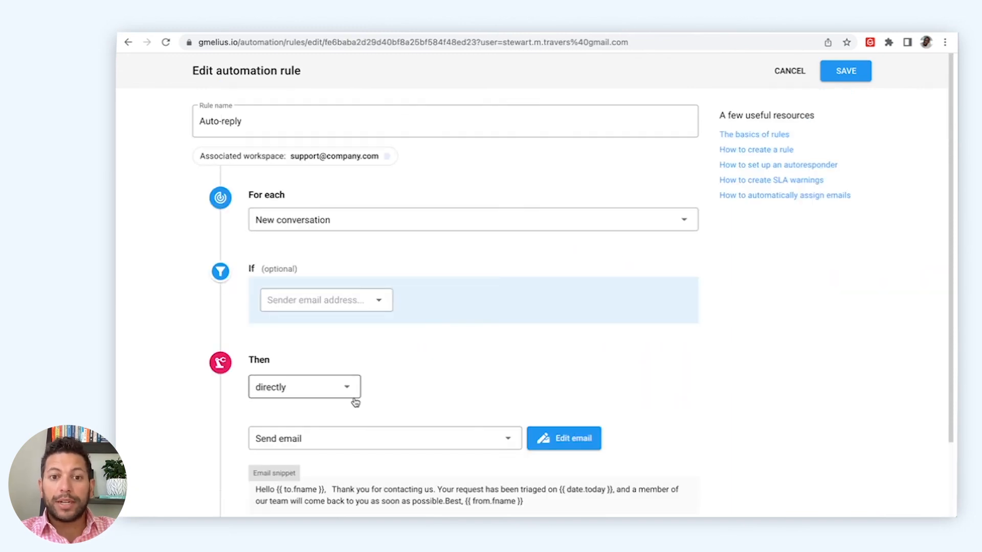
scroll(355, 403, down, 2)
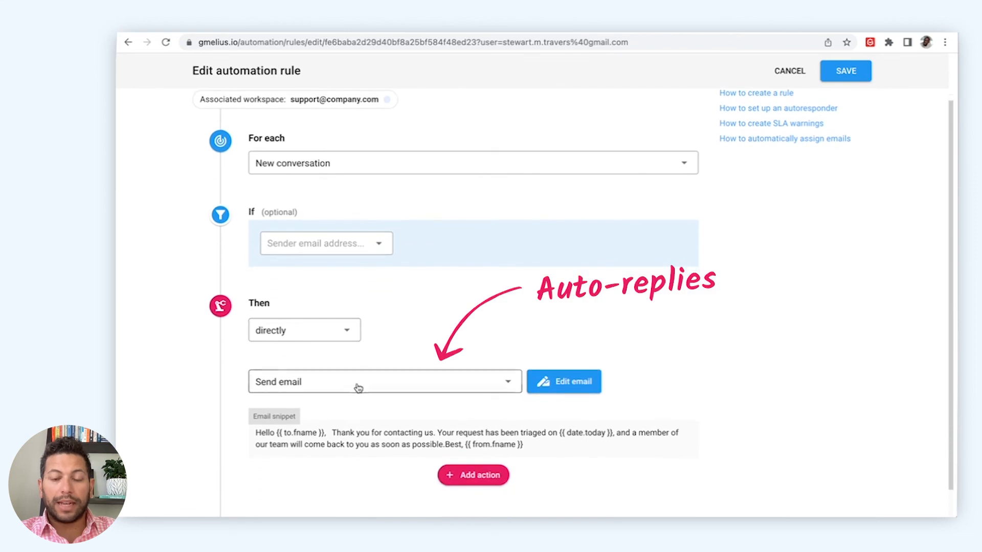